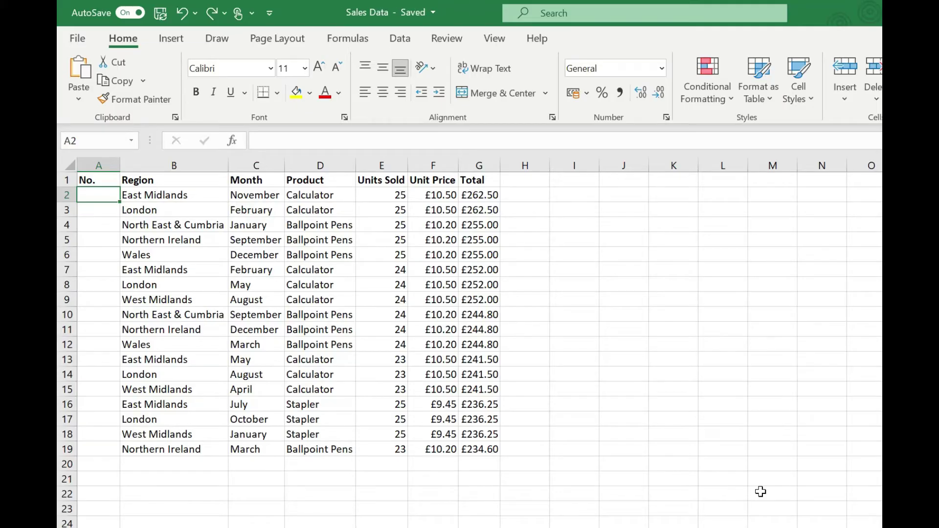
Enter 1 and 2 in A2:A3 and fill the series down, numbering rows 1 through 18.
type("1")
key("Return")
type("2")
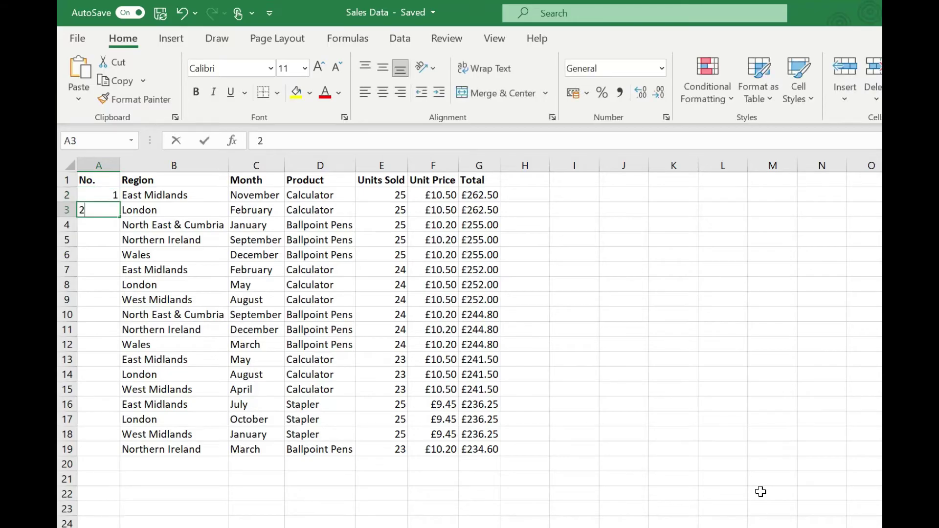
key("Return")
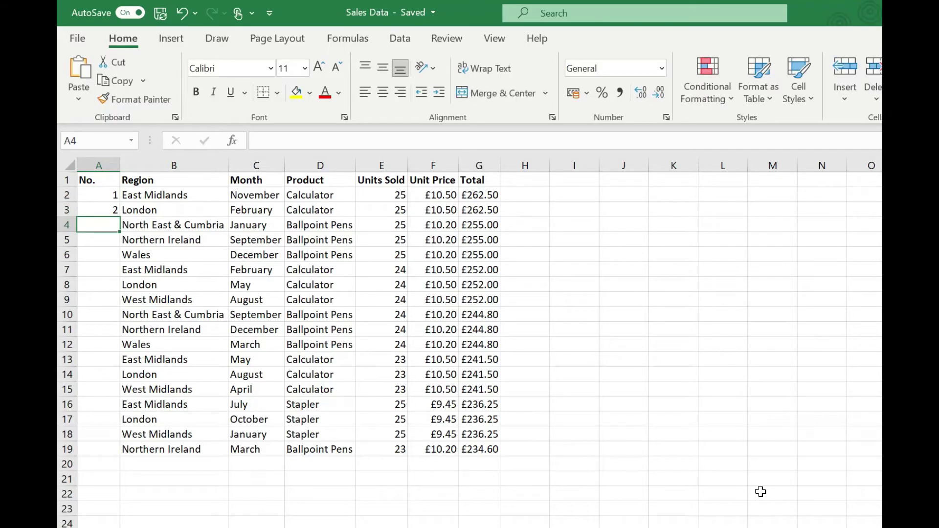
left_click_drag(104, 195, 108, 210)
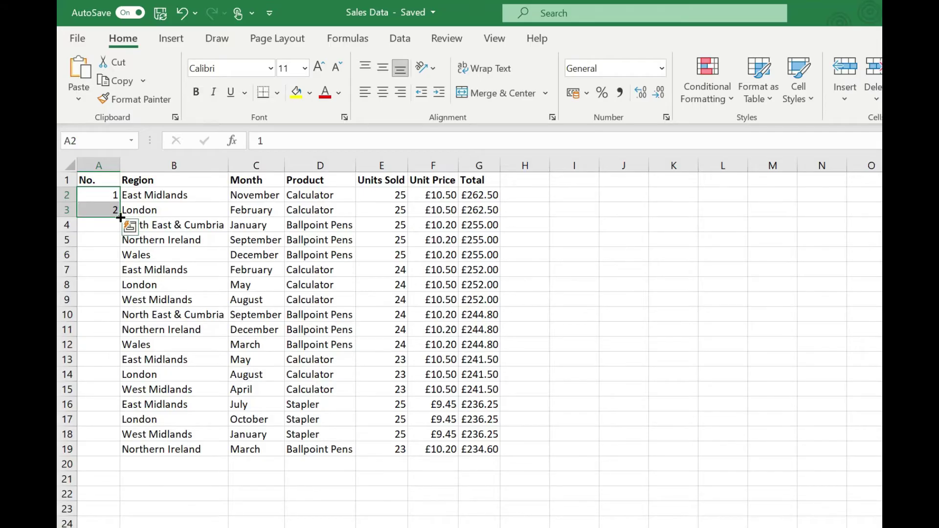
left_click_drag(121, 218, 121, 322)
double_click(121, 322)
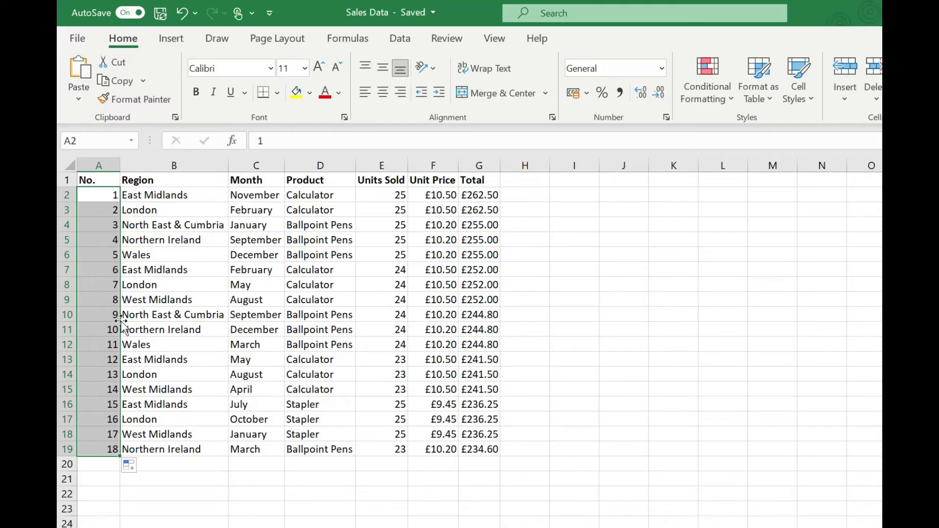
Enter 5 and 10 in the No. column and fill the counting-by-fives series to the last row.
left_click(104, 195)
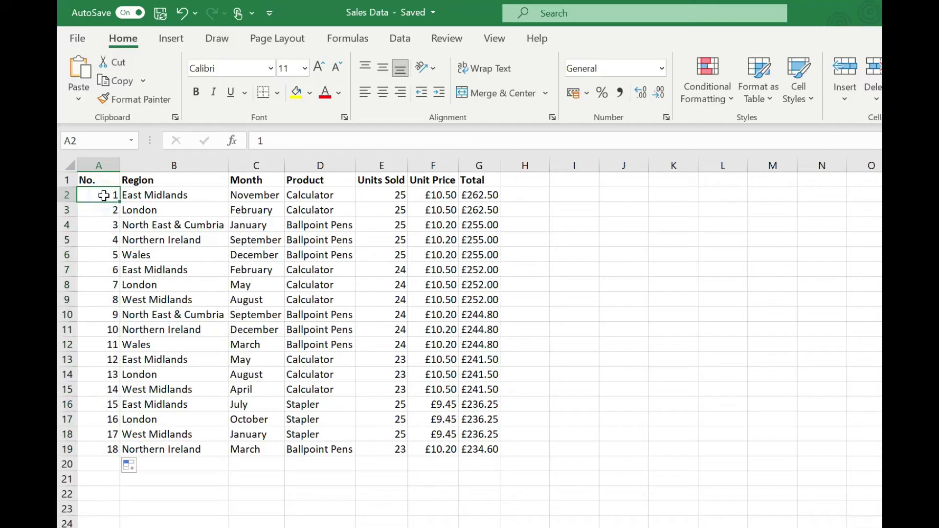
type("5")
key("Return")
type("10")
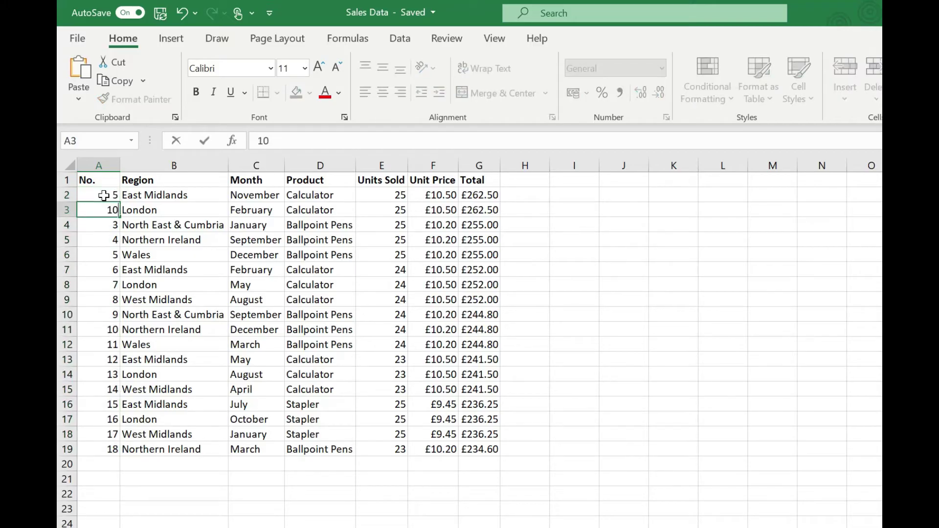
key("Return")
left_click_drag(104, 195, 114, 336)
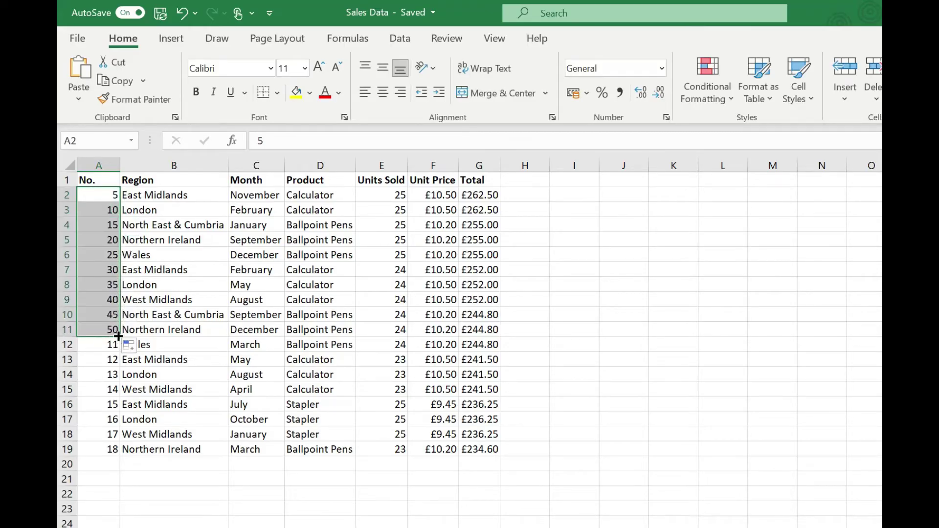
double_click(119, 337)
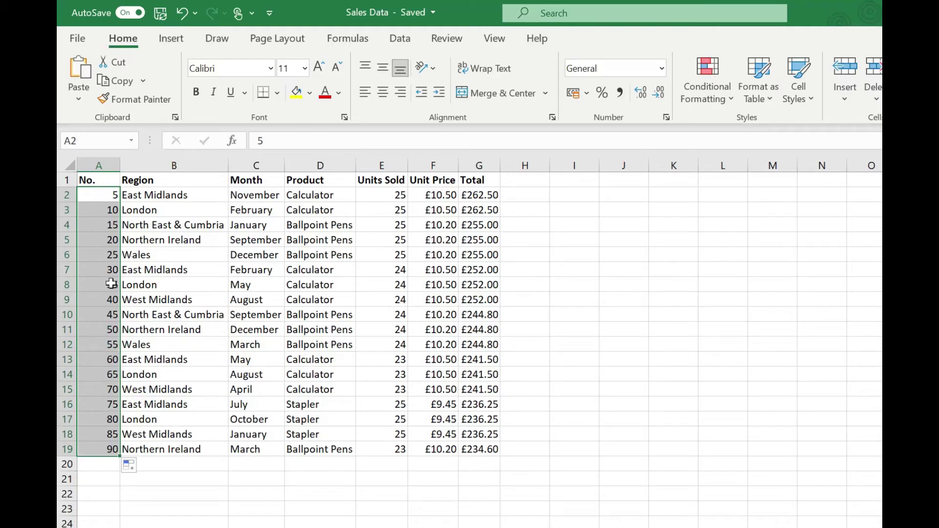
Insert a blank row above row 7.
left_click(72, 270)
right_click(74, 270)
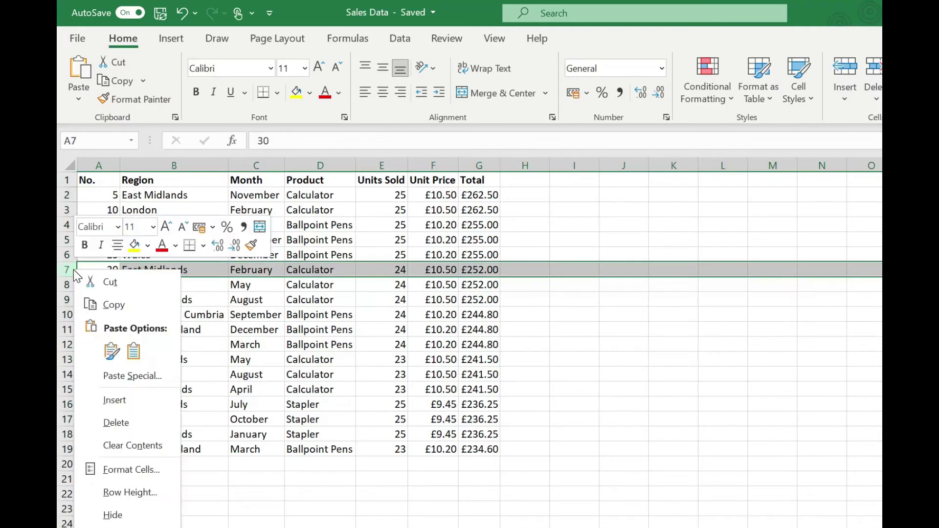
left_click(111, 400)
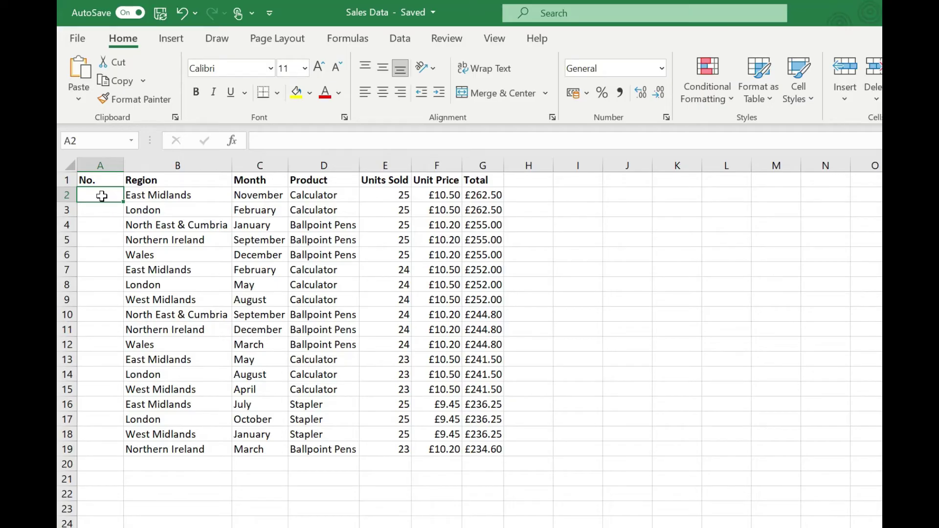
type("ORD")
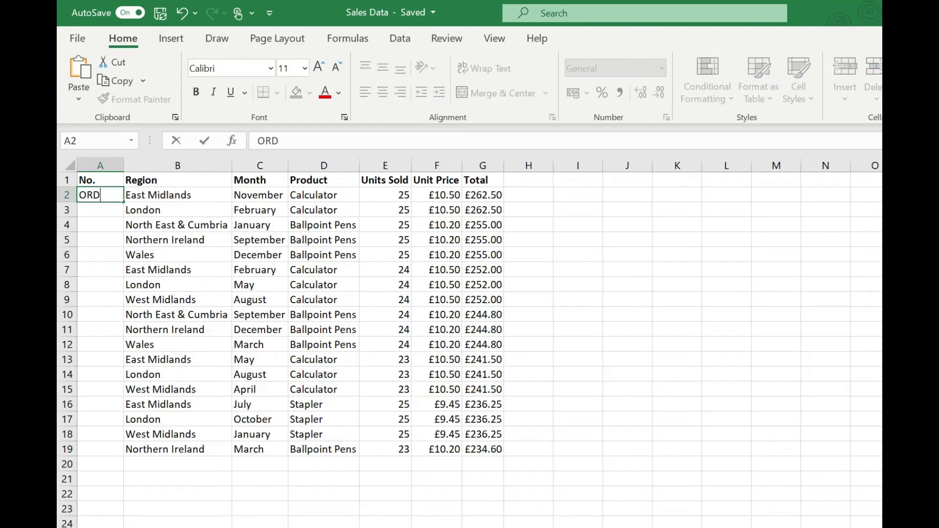
type("-001")
key("Return")
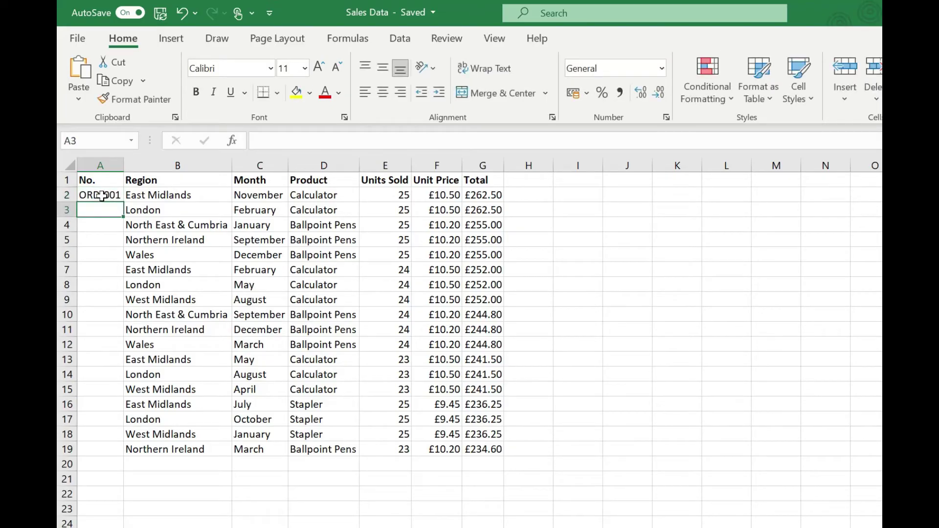
left_click(101, 196)
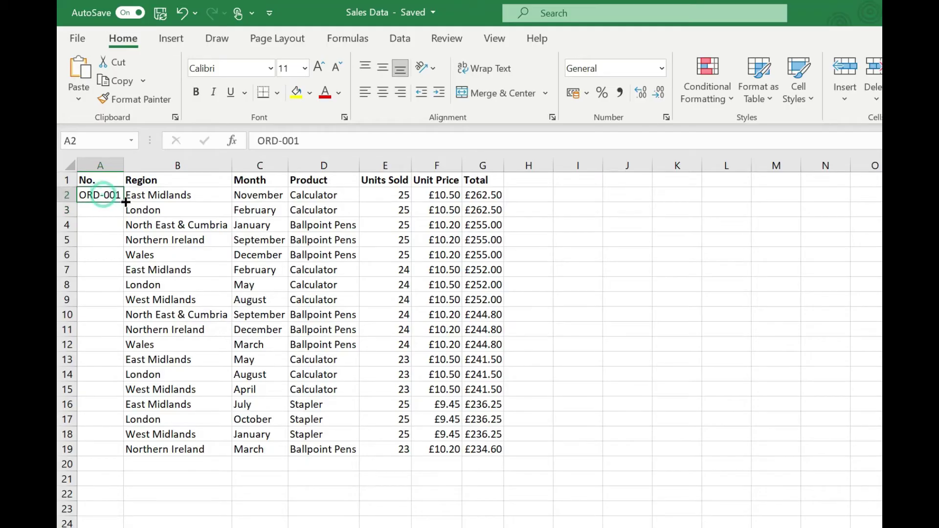
double_click(124, 201)
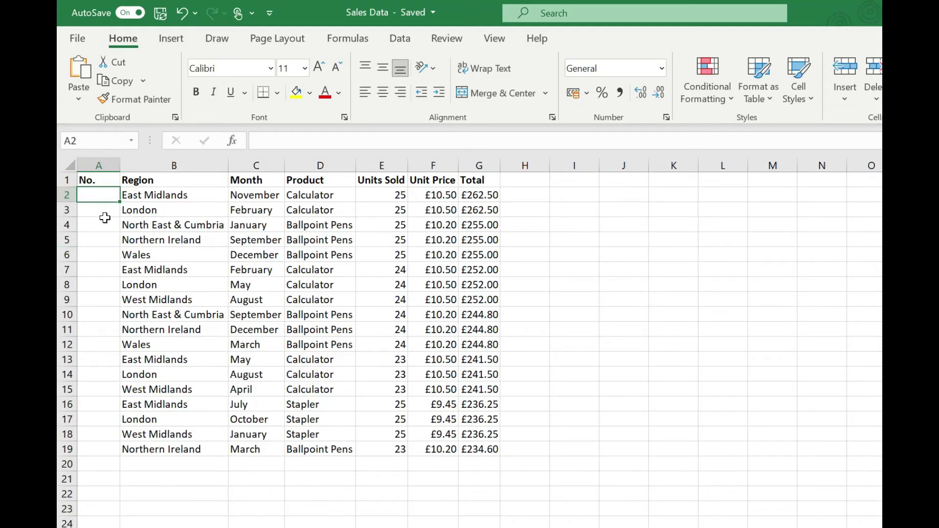
Enter =ROW(A1) in A2, fill it down to row 19, and check the copied formula in row 11.
type("=ROW(")
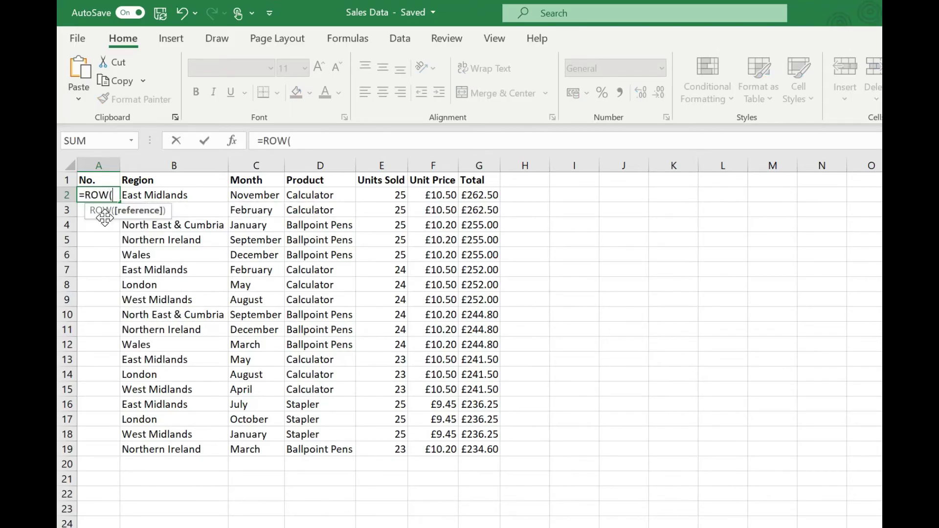
type("A1)")
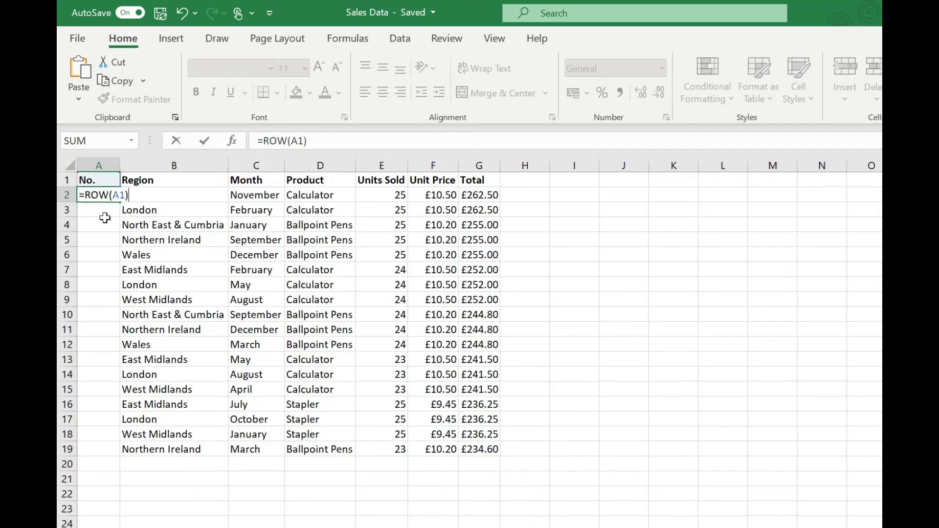
key("Return")
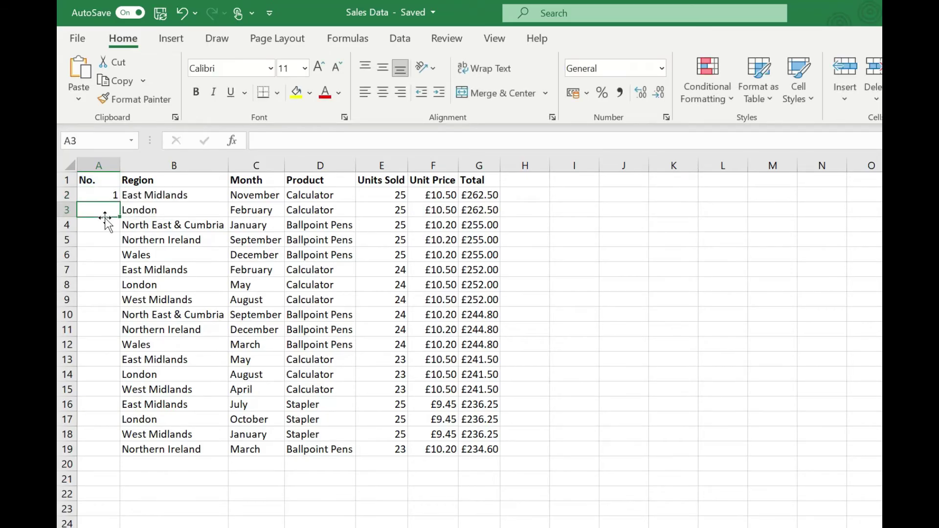
left_click(105, 193)
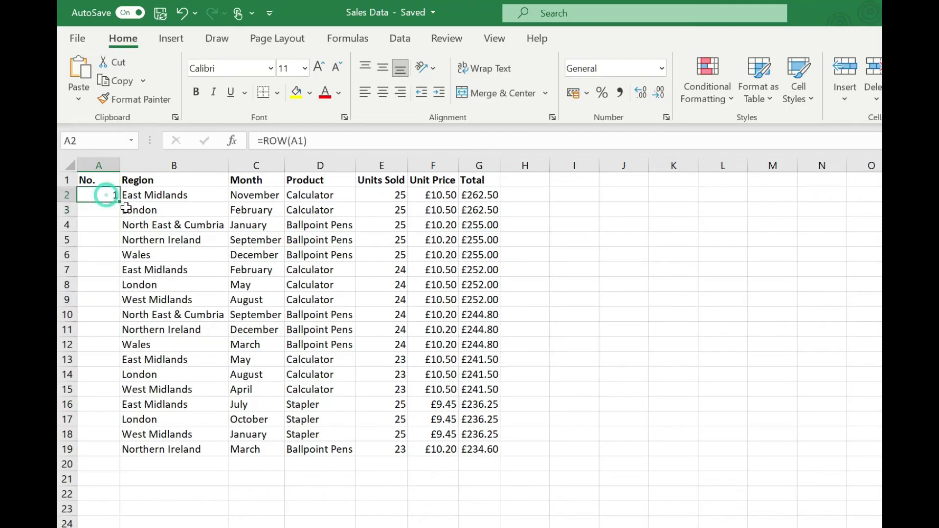
left_click_drag(118, 202, 120, 265)
double_click(120, 267)
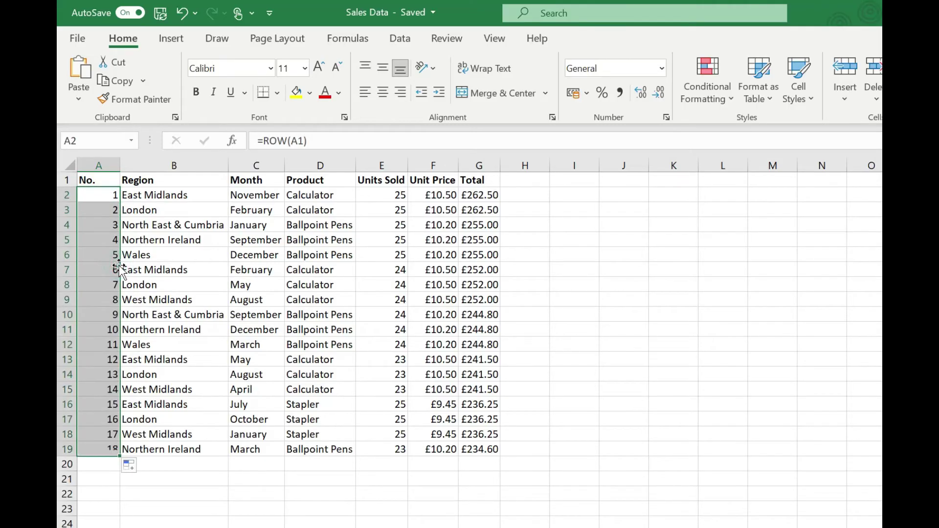
left_click(100, 328)
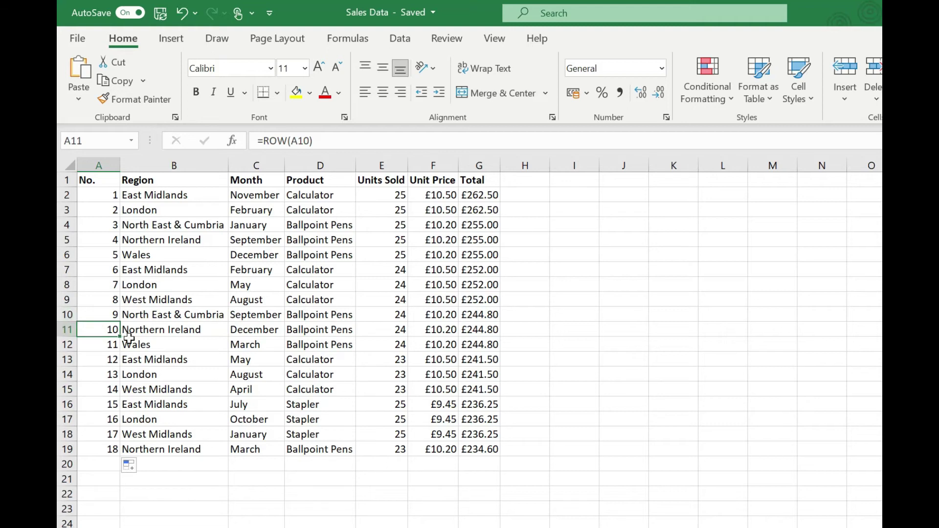
Insert a blank row above row 10, then remove it again.
right_click(69, 315)
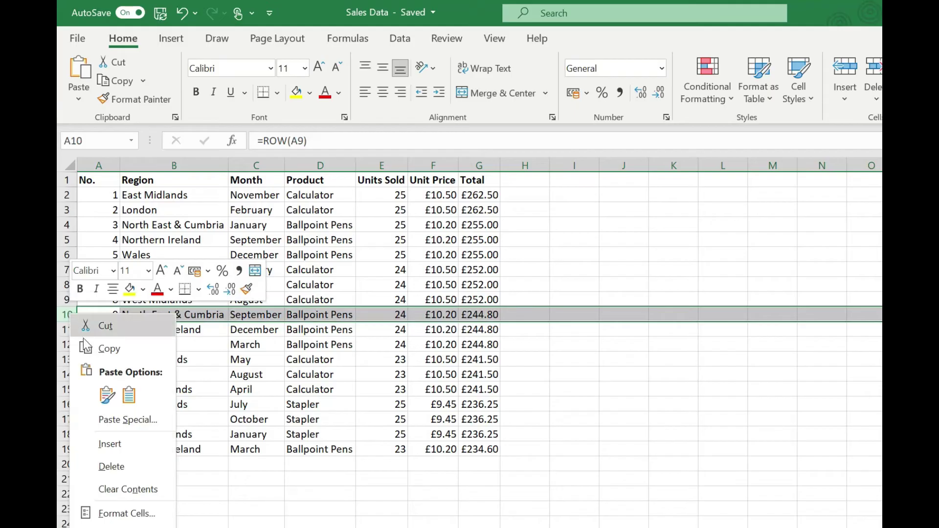
left_click(114, 443)
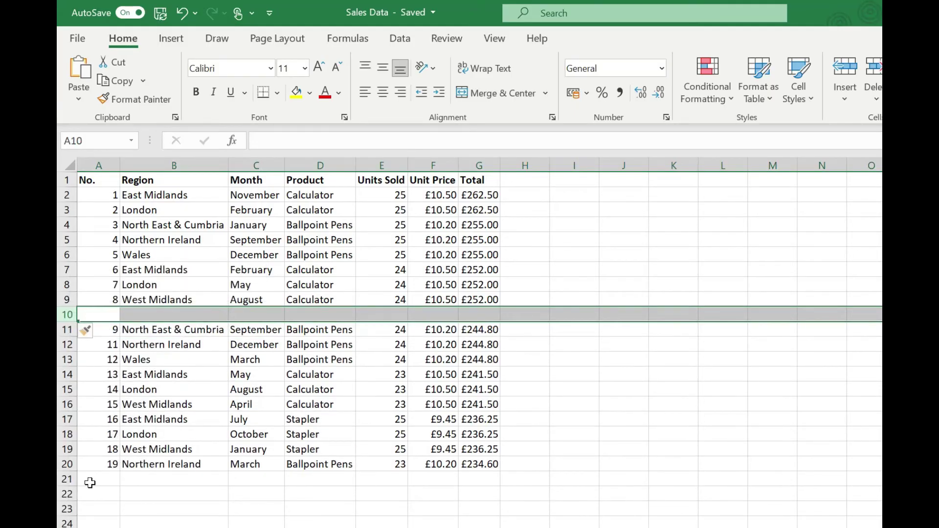
key("Up")
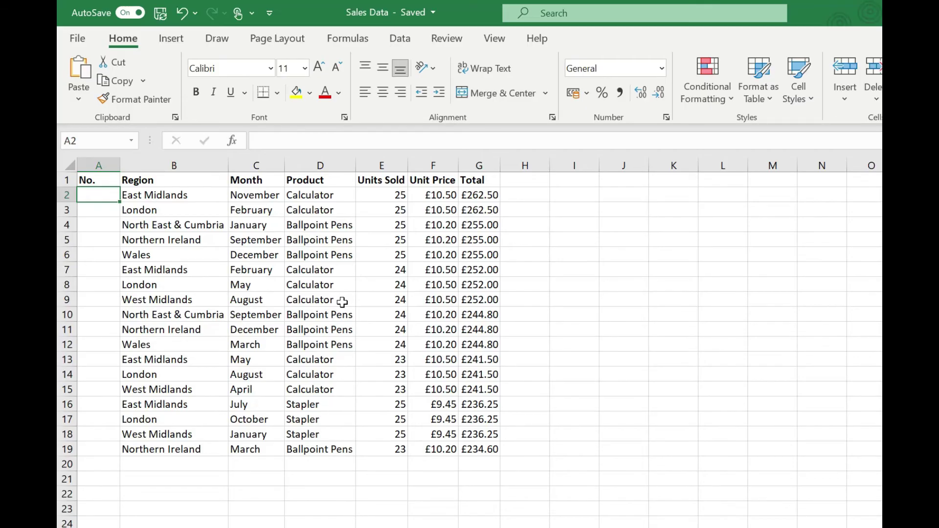
Convert the A1:G19 sales data into a table with headers using Ctrl+T.
left_click(108, 179)
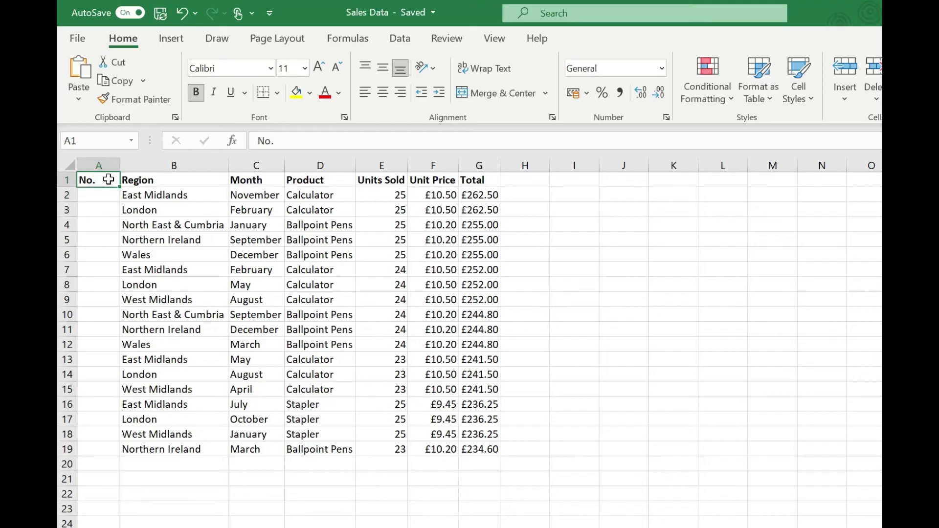
key("ctrl+t")
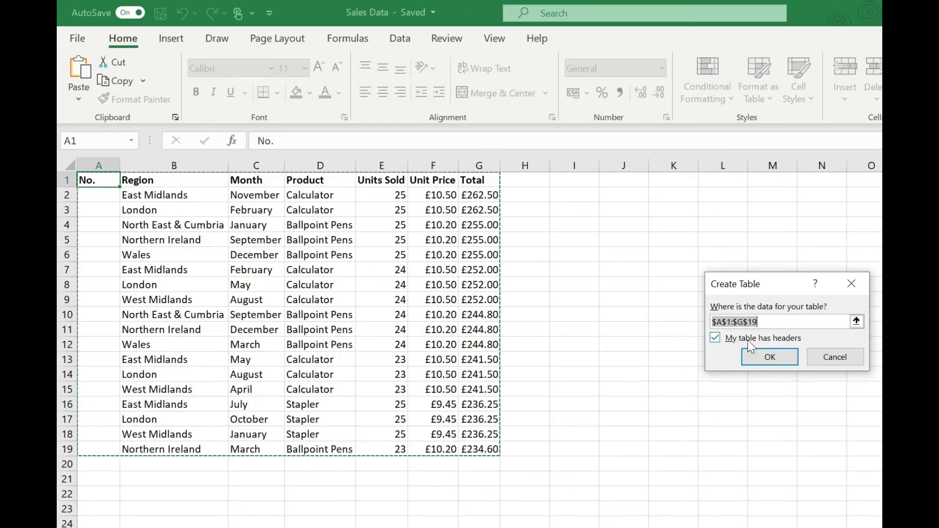
left_click(770, 358)
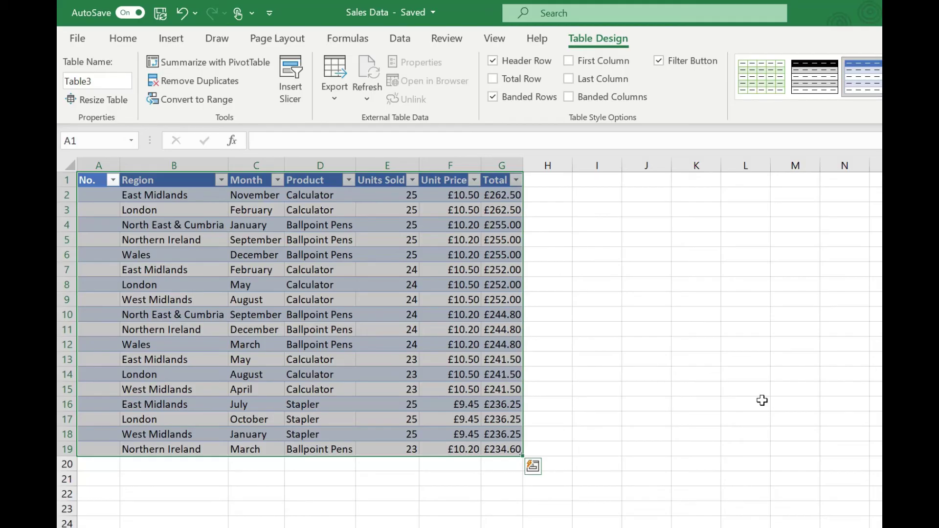
Enter =ROW()-ROW(Table3[#Headers]) in A2 so the No. column auto-numbers 1 to 18.
left_click(98, 195)
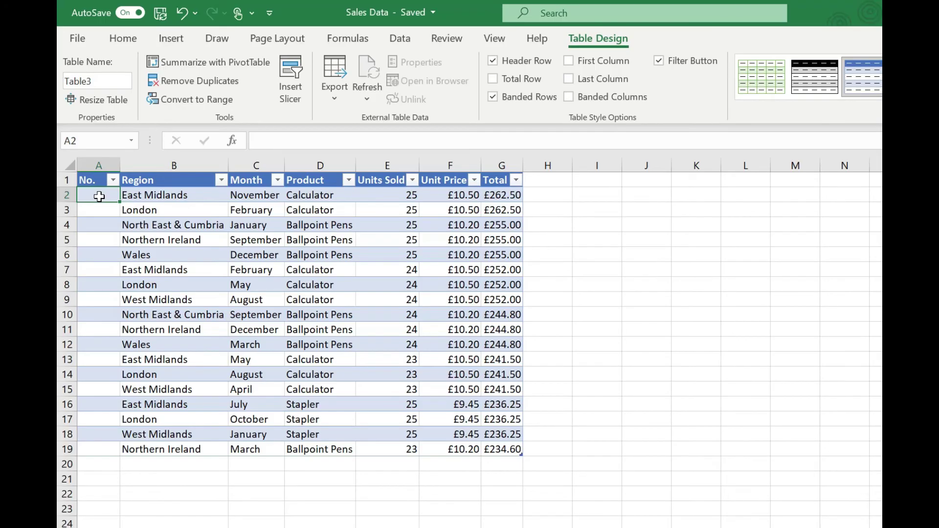
type("=")
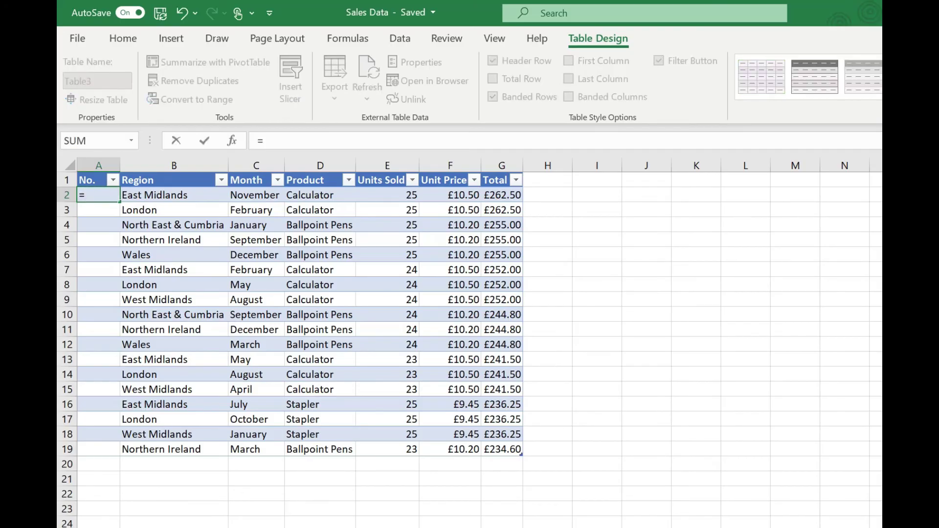
type("ROW()-")
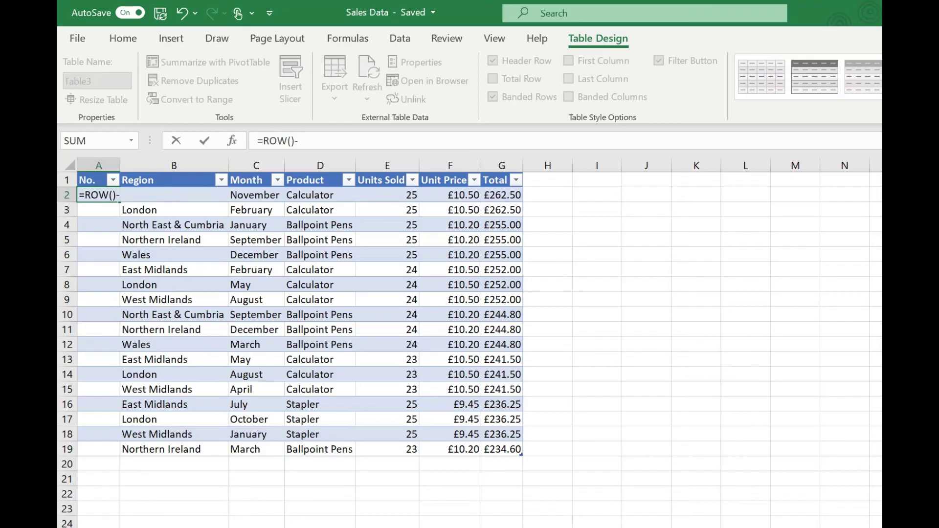
type("ROW(")
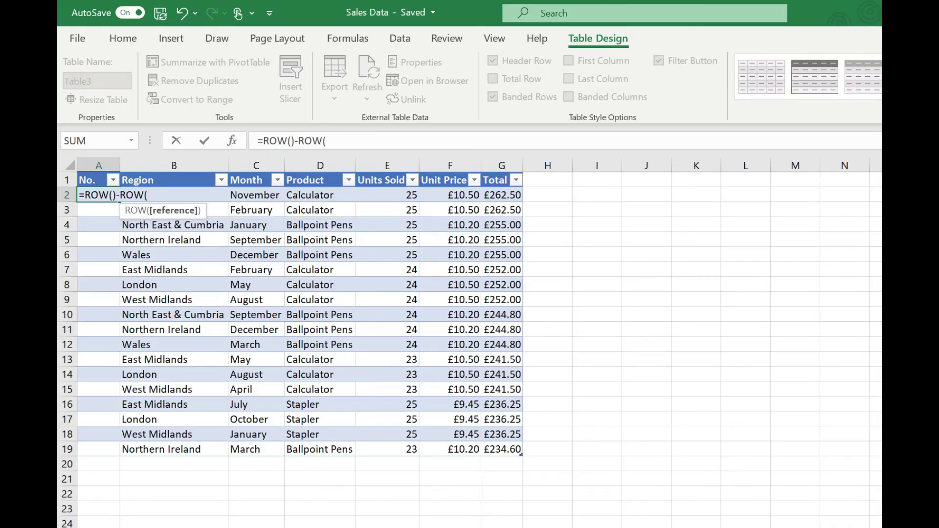
type("Tab")
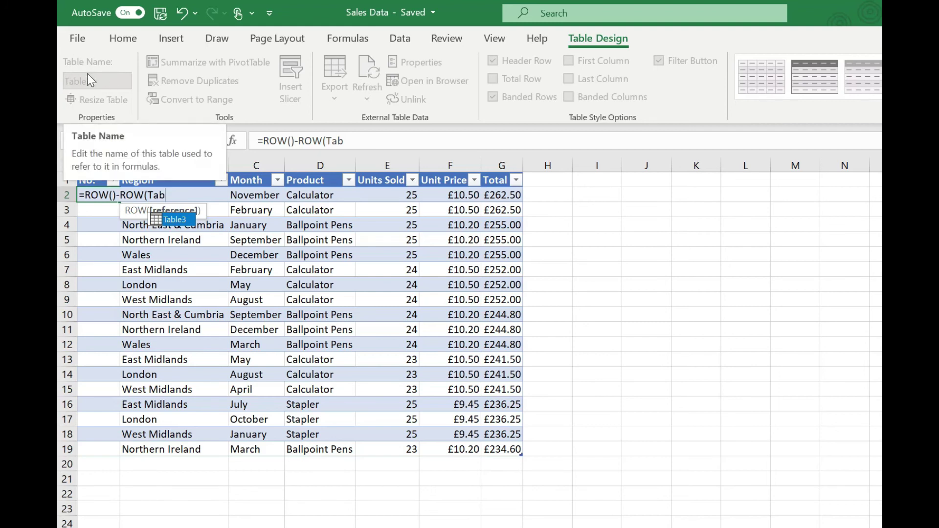
double_click(173, 224)
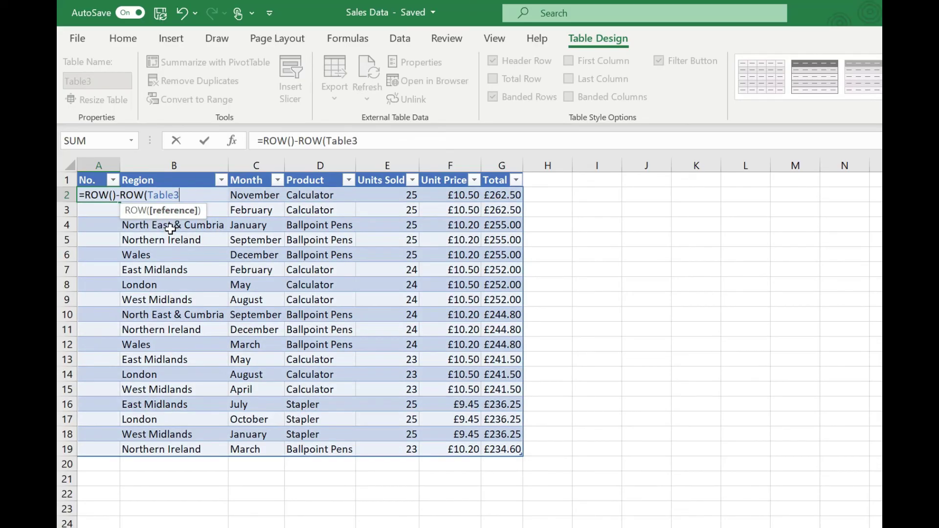
type("[")
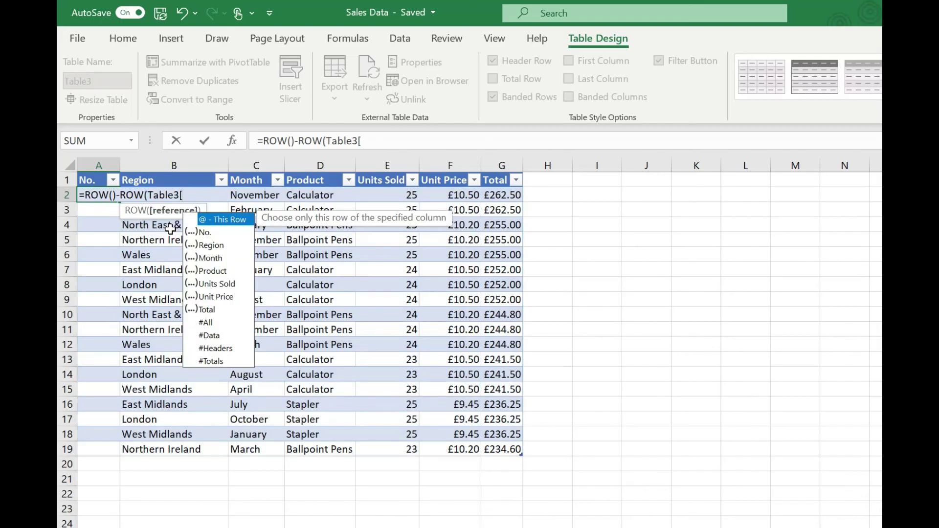
left_click(220, 350)
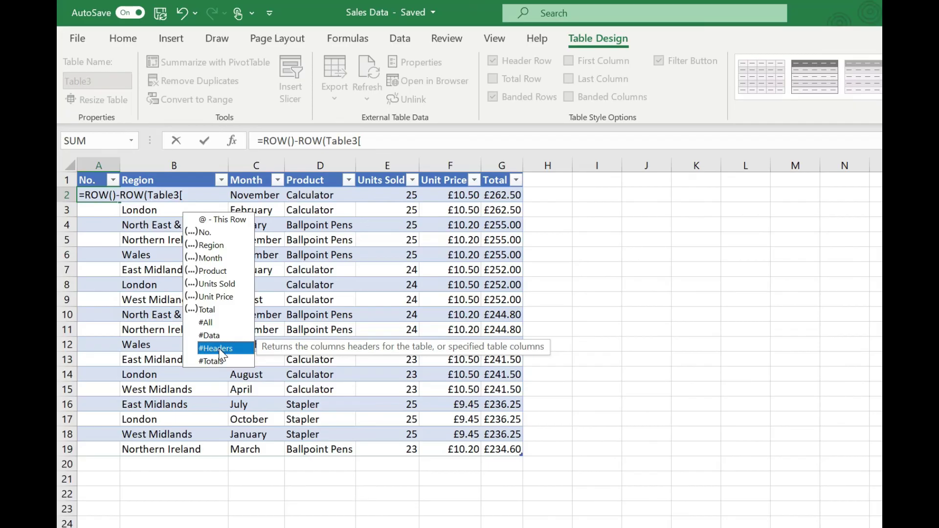
double_click(219, 350)
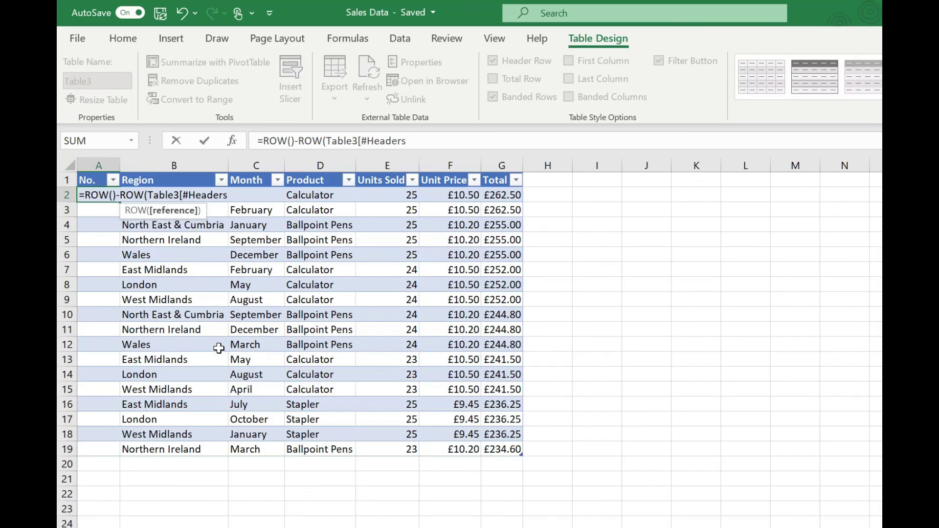
type("])")
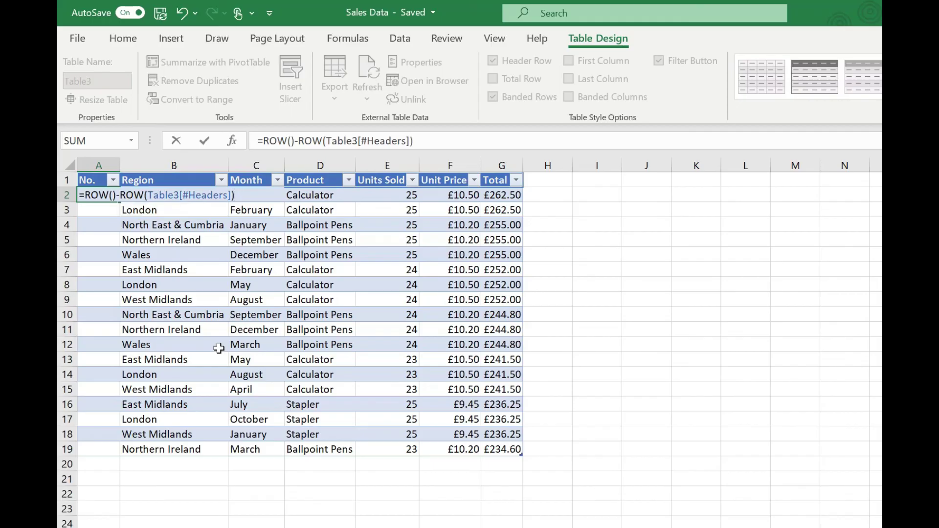
key("Return")
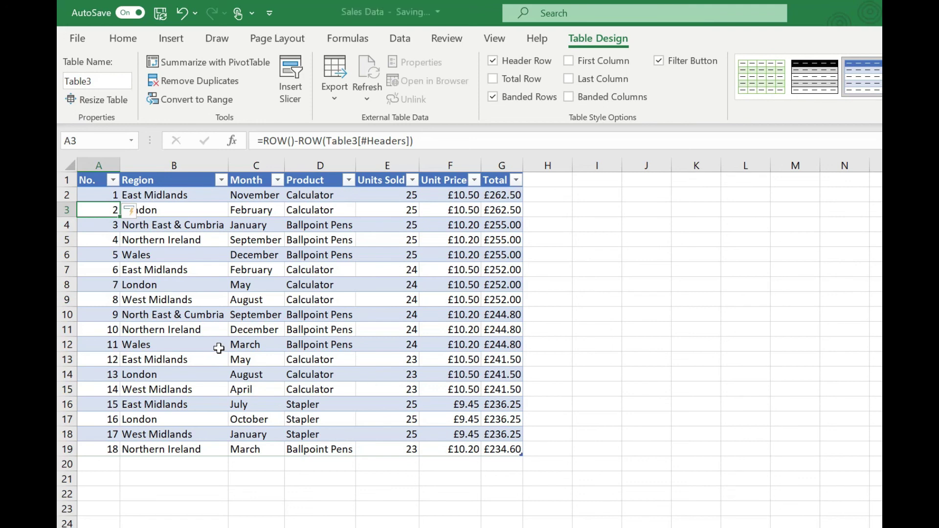
Insert a blank row at row 9 of the table.
left_click(67, 299)
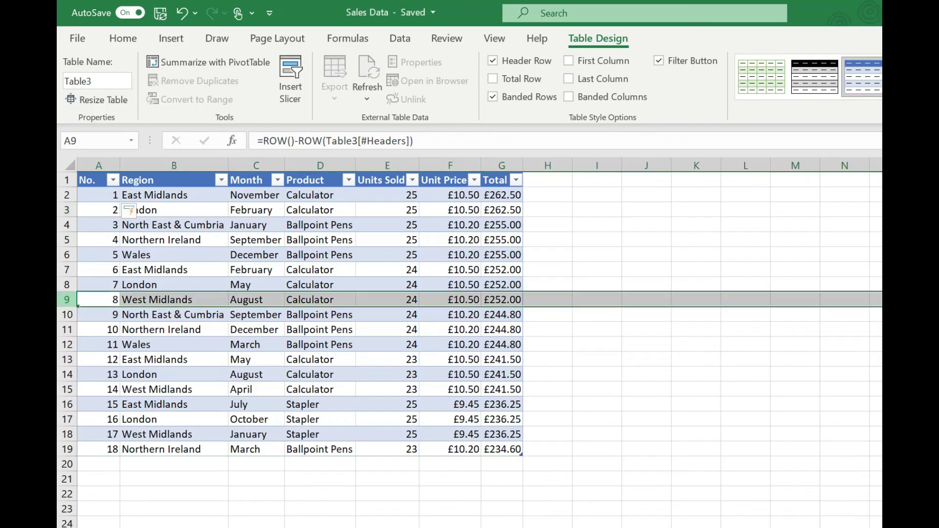
right_click(69, 301)
left_click(104, 435)
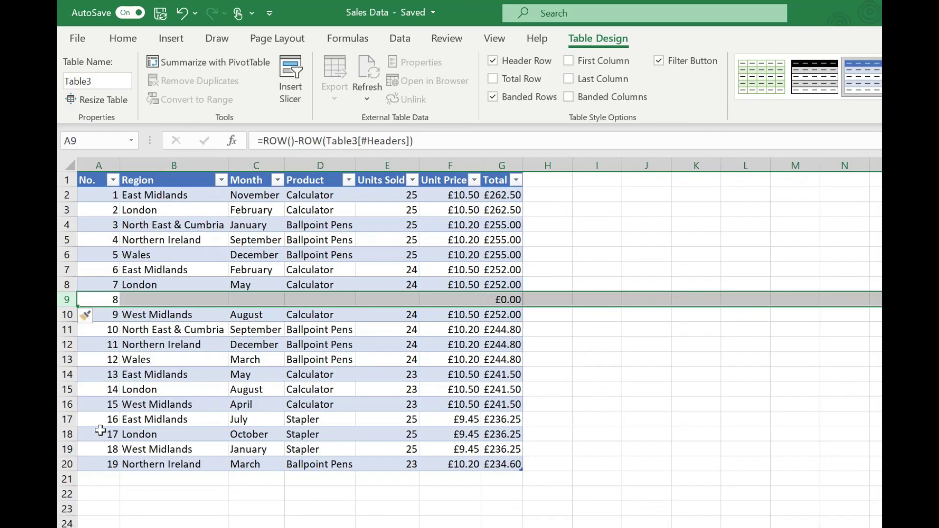
Add London in the Region cell below the table to extend it by one row.
left_click(184, 480)
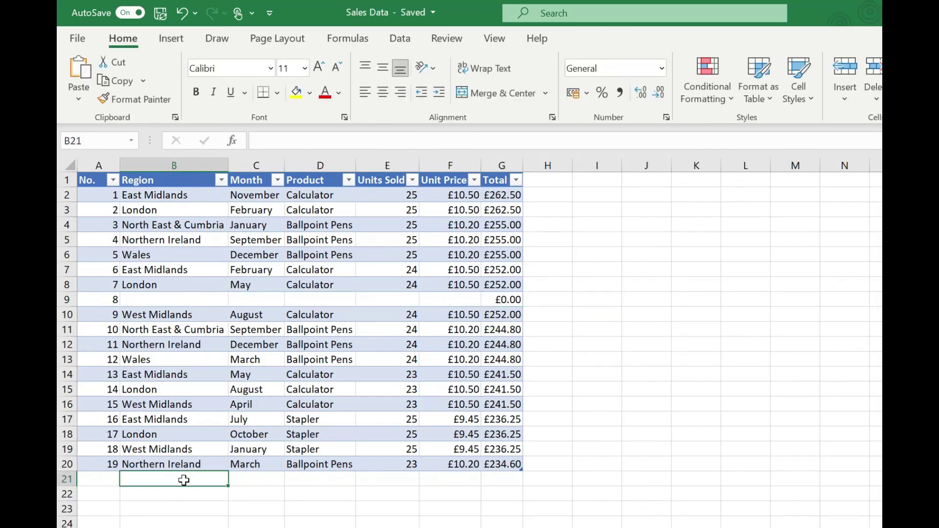
type("London")
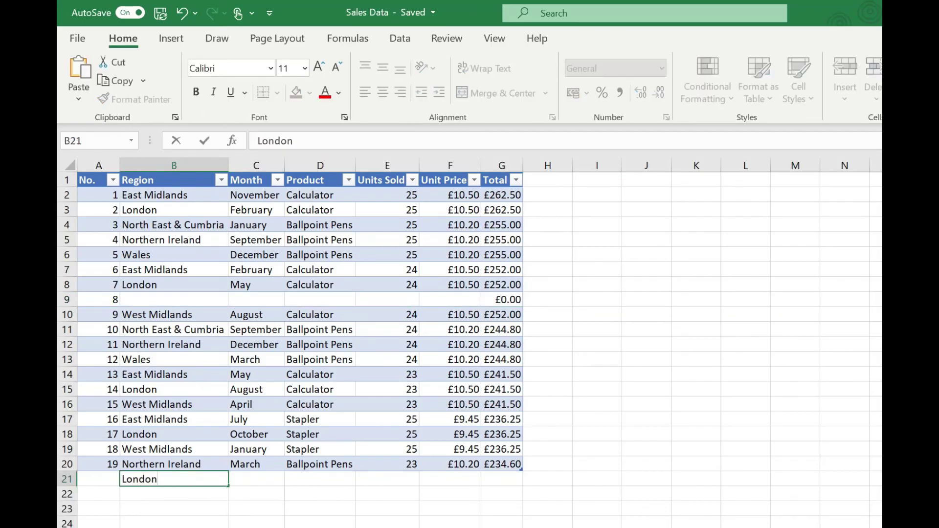
key("Tab")
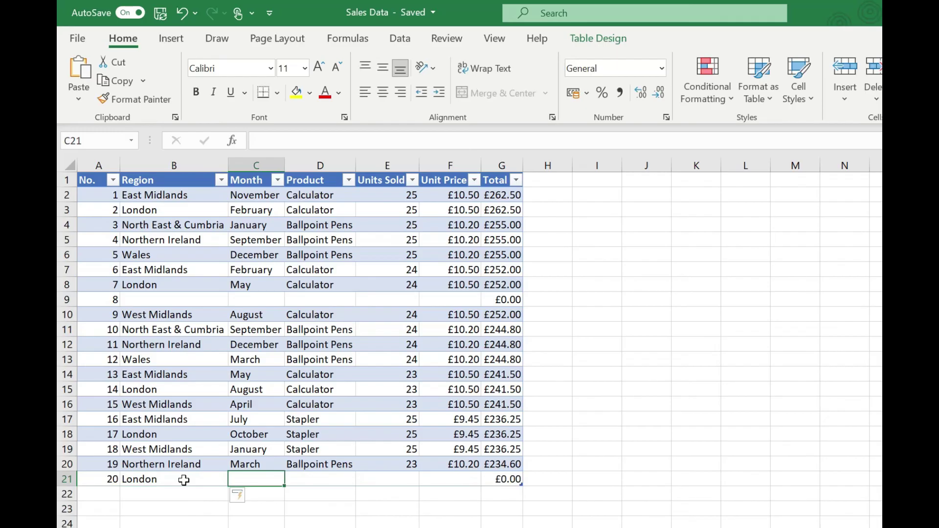